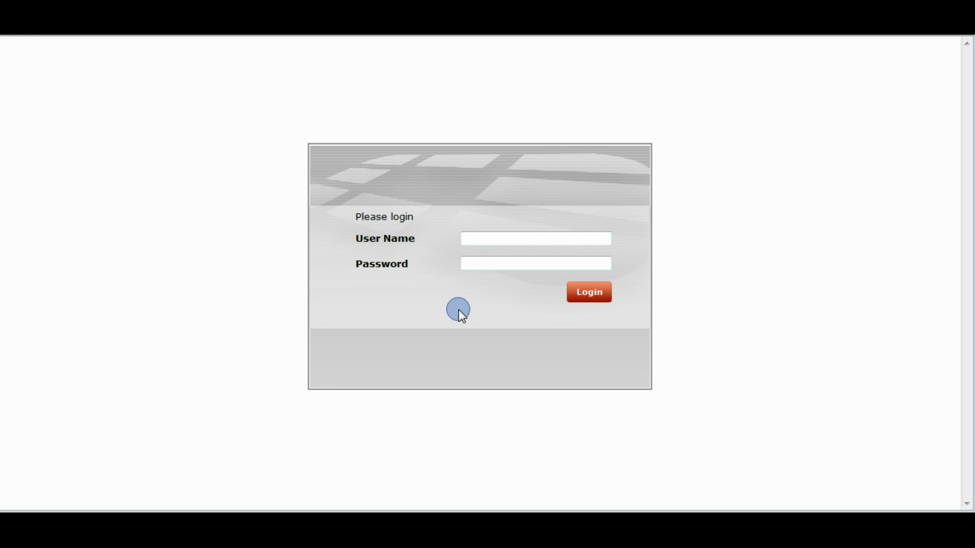
- Log in to FortiManager 400A as admin with the account credentials
click(515, 240)
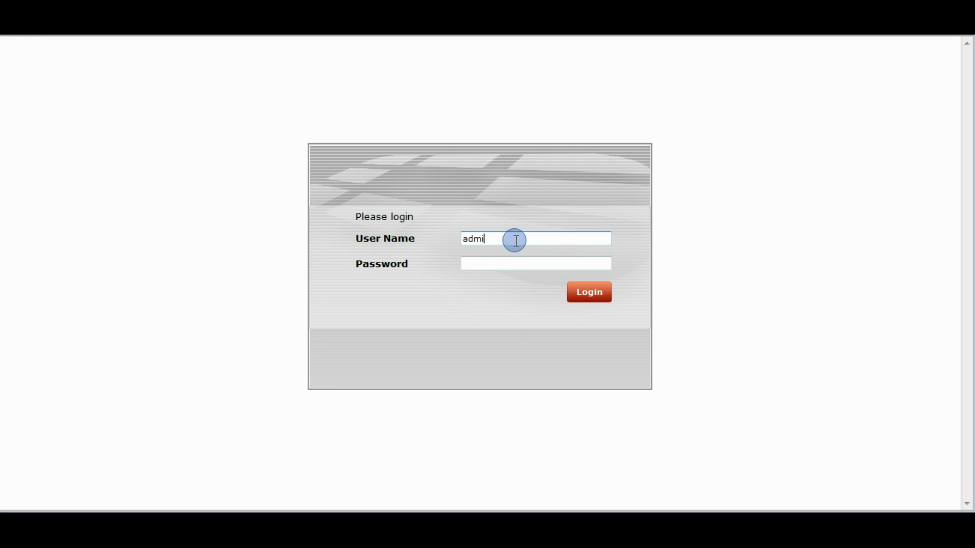
click(595, 297)
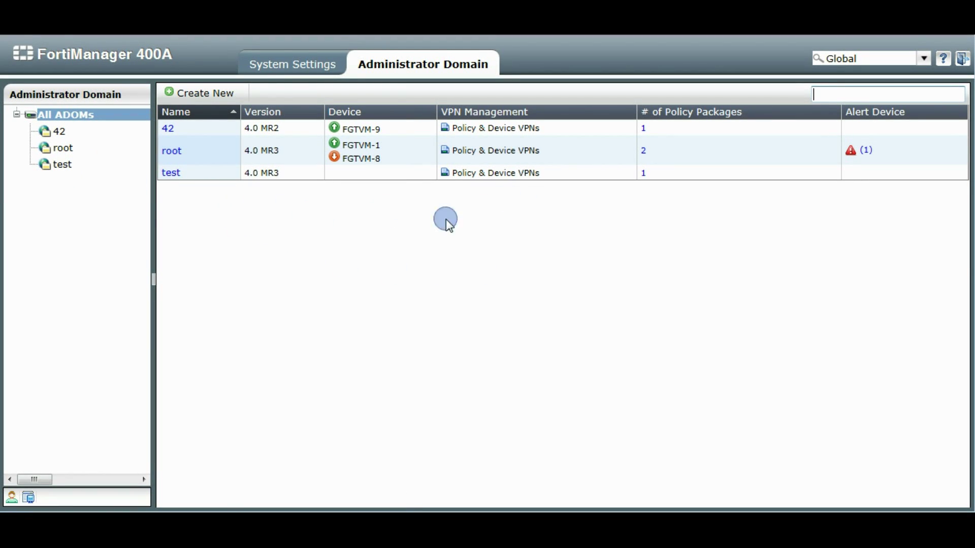
- Switch the working ADOM from Global to test
click(924, 58)
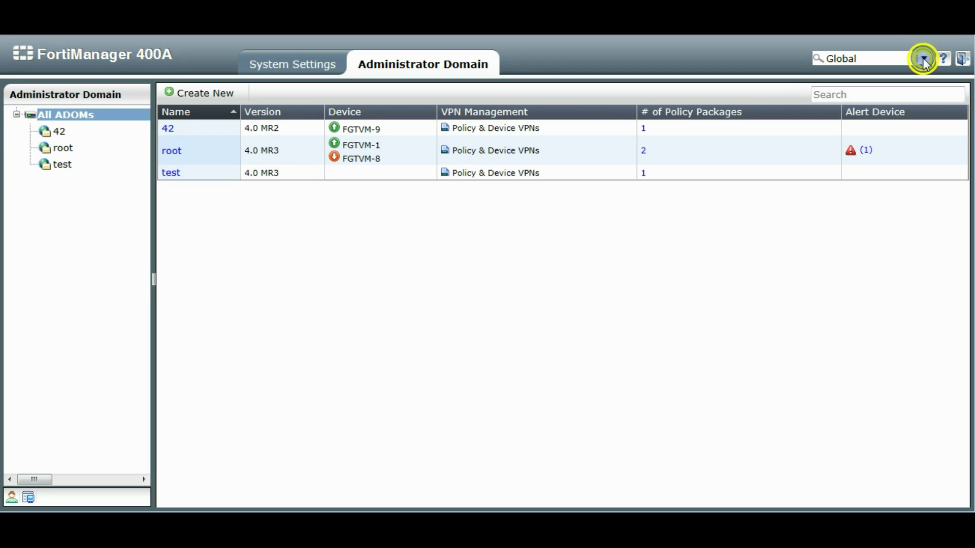
click(848, 121)
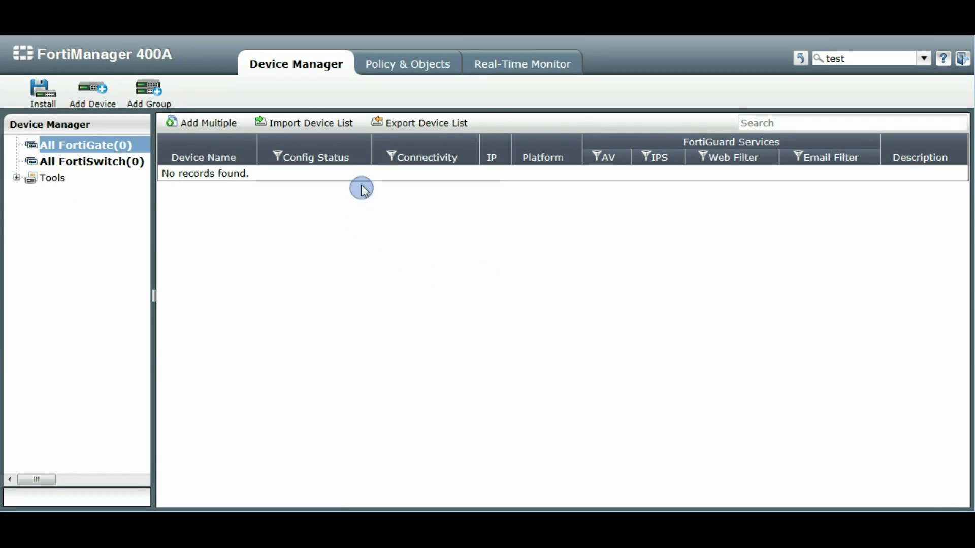
click(408, 65)
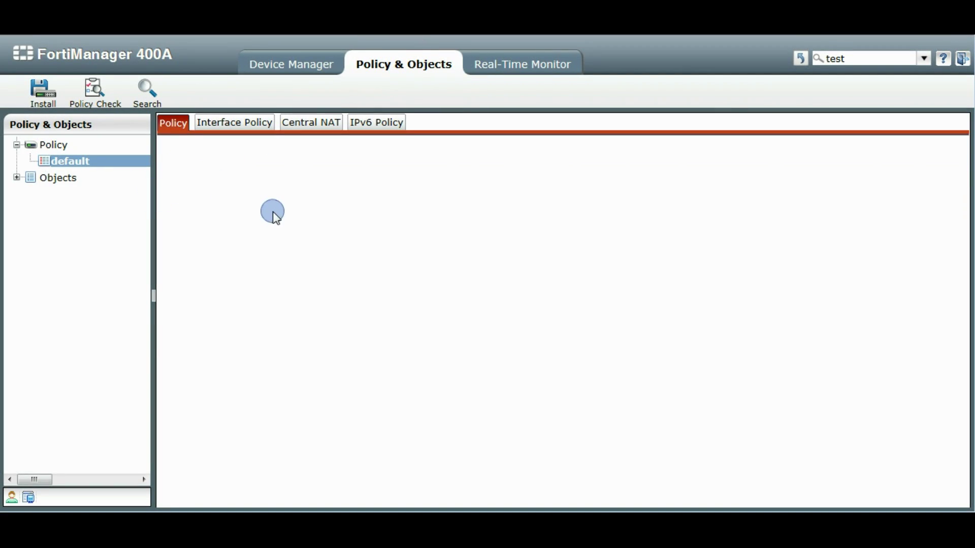
click(94, 162)
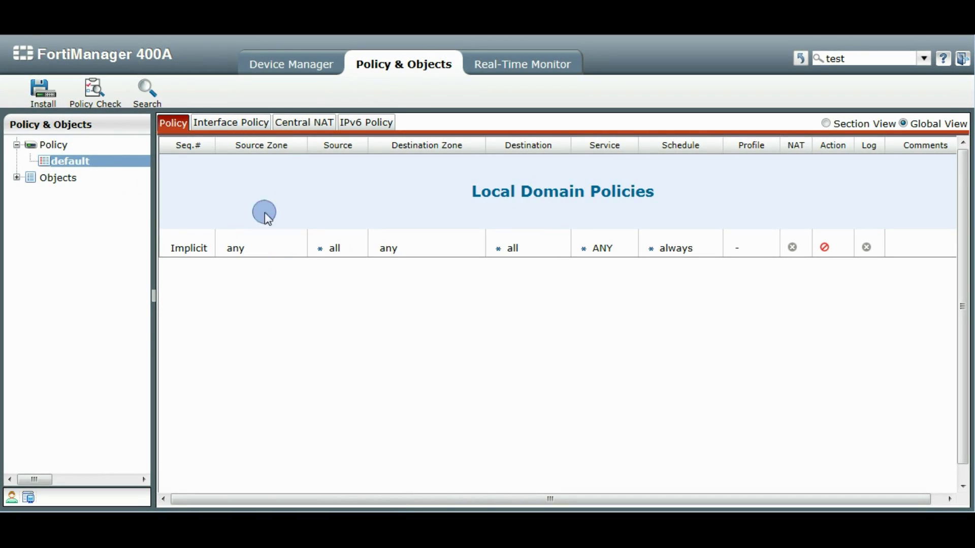
click(18, 178)
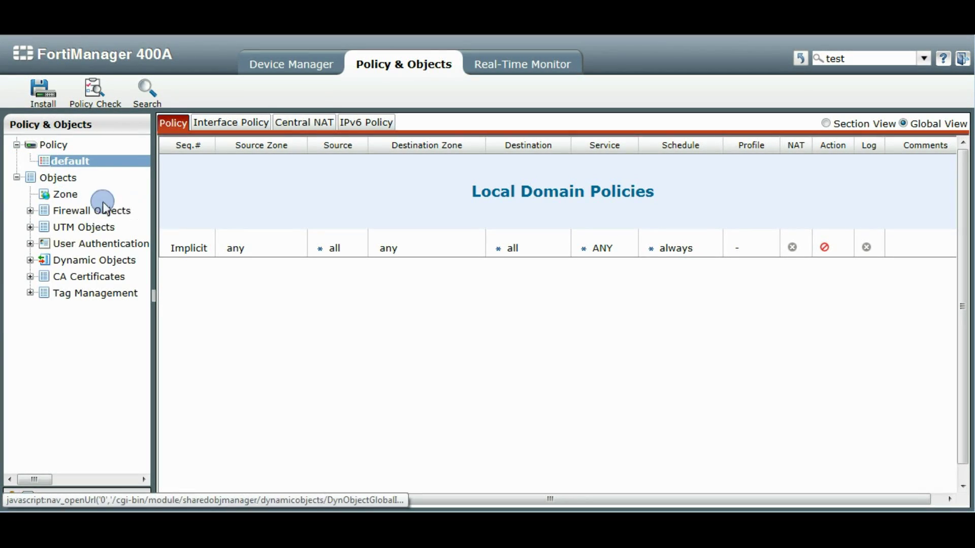
click(64, 195)
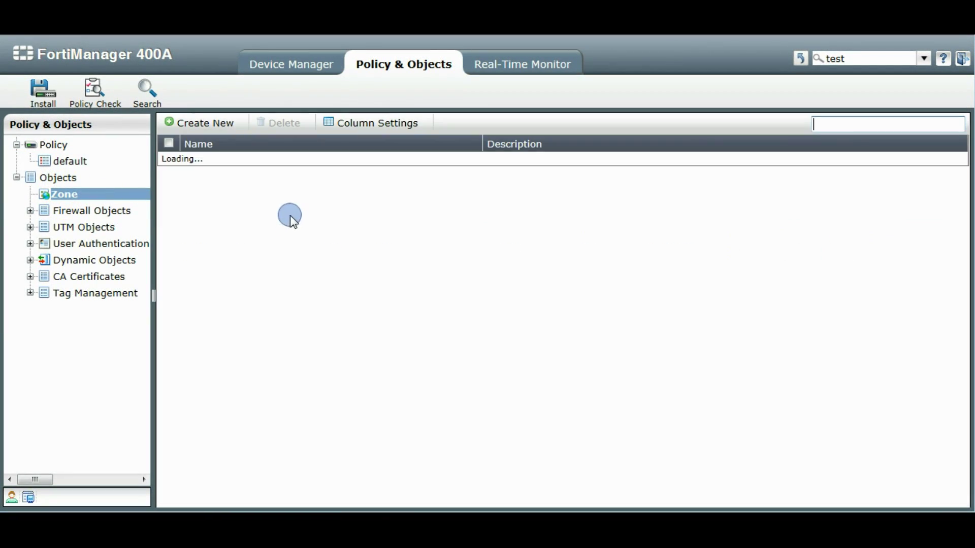
click(30, 211)
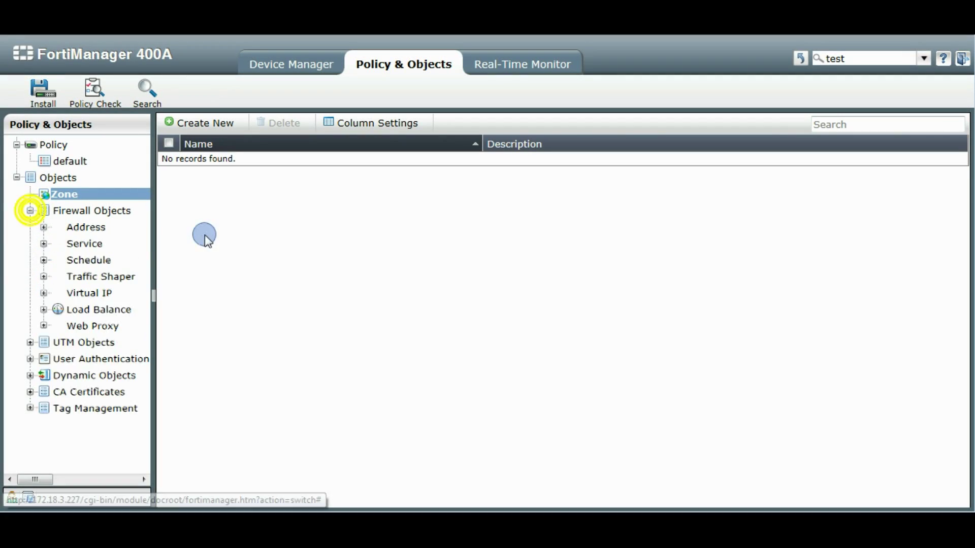
click(91, 227)
click(98, 244)
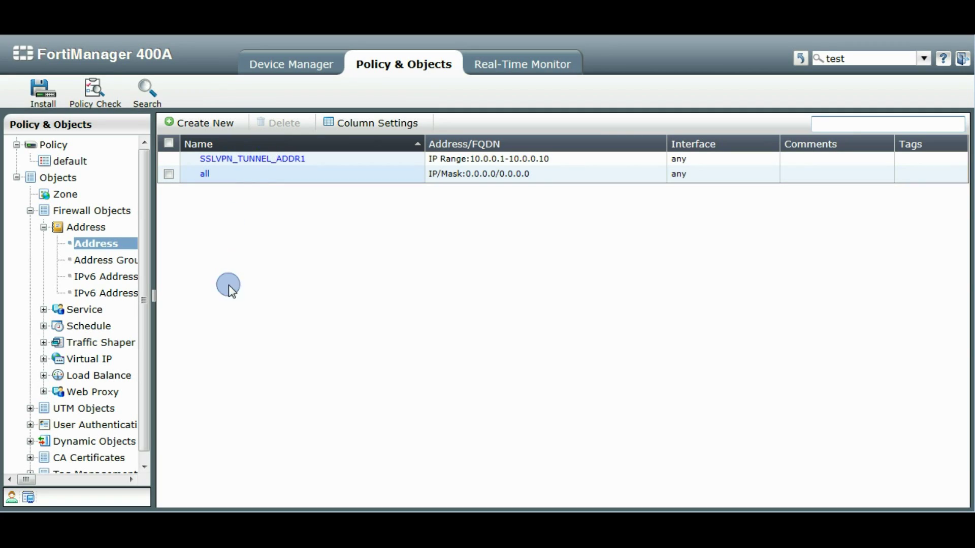
click(124, 261)
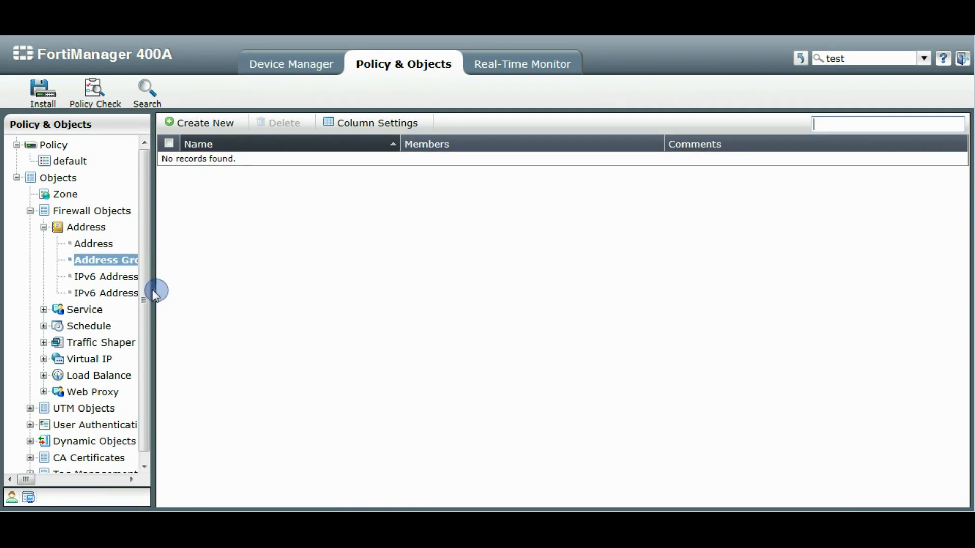
click(17, 179)
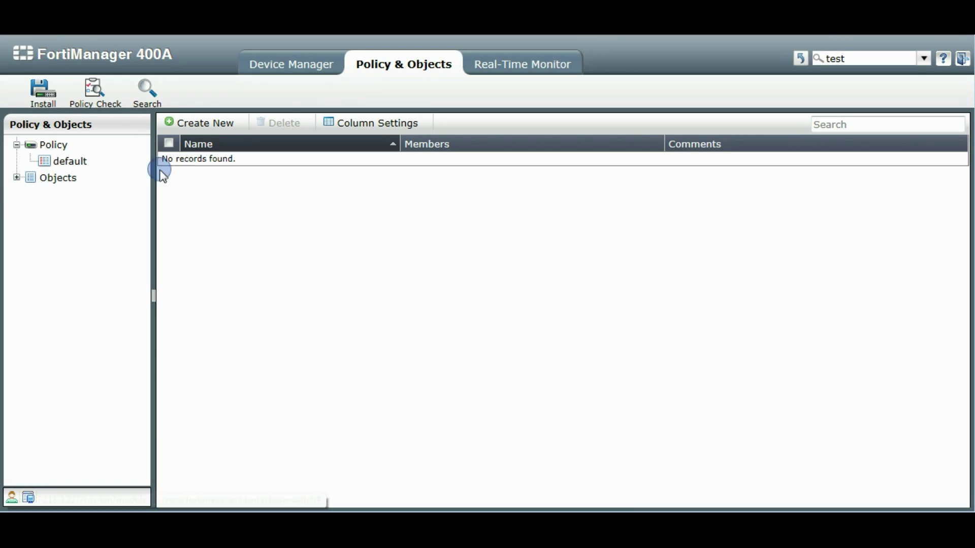
click(296, 71)
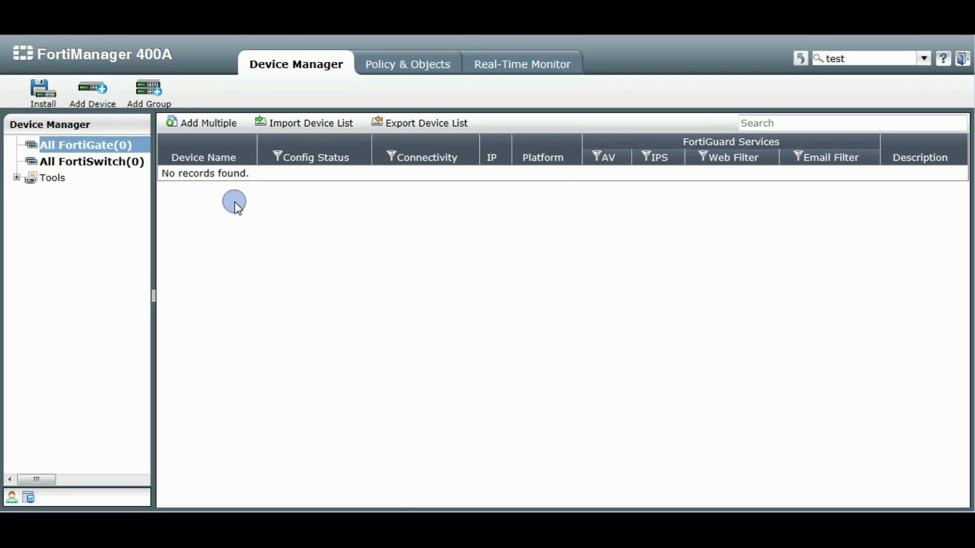
- Show the device list's Add submenu with its Device and Virtual Domain options
right_click(224, 173)
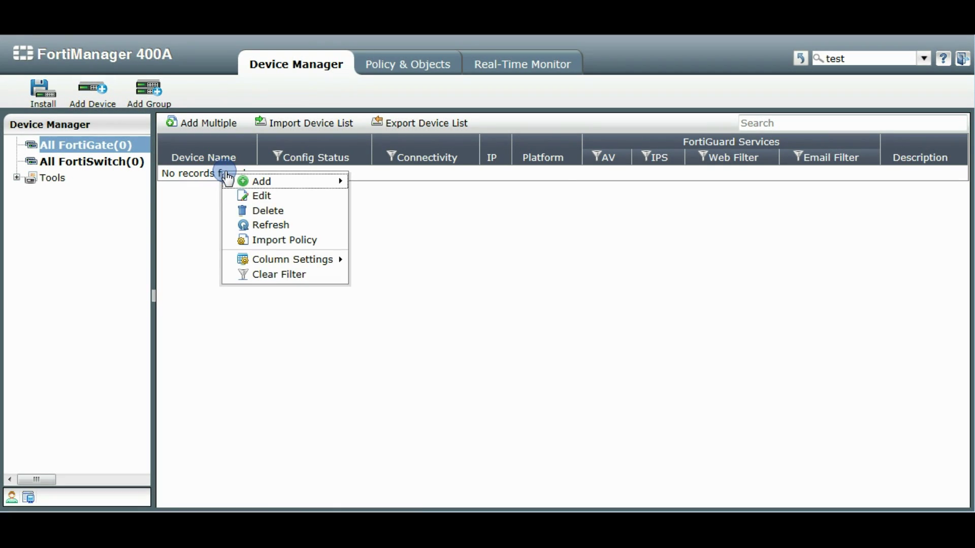
mouse_move(281, 185)
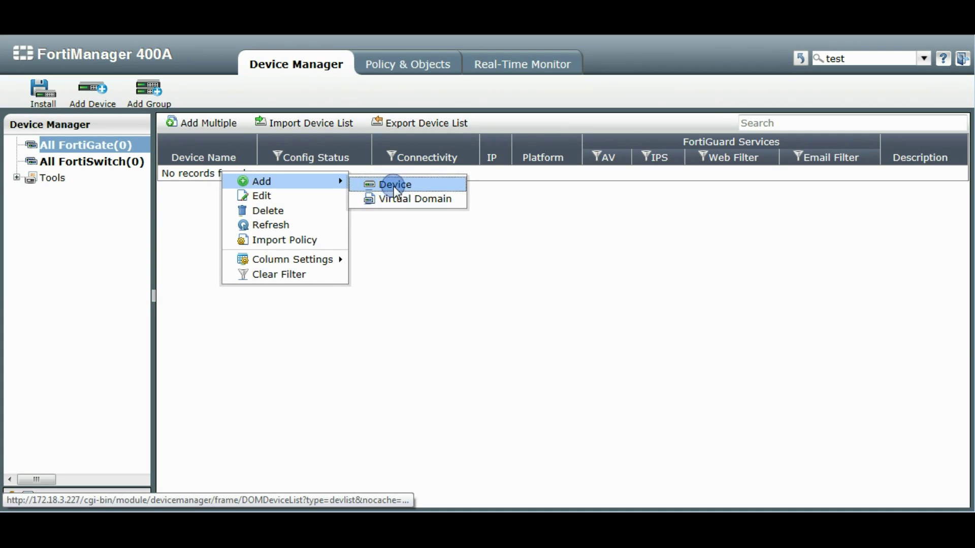
- Start adding a device, briefly try Add Model Device, then settle on Discover with Import Device
click(379, 185)
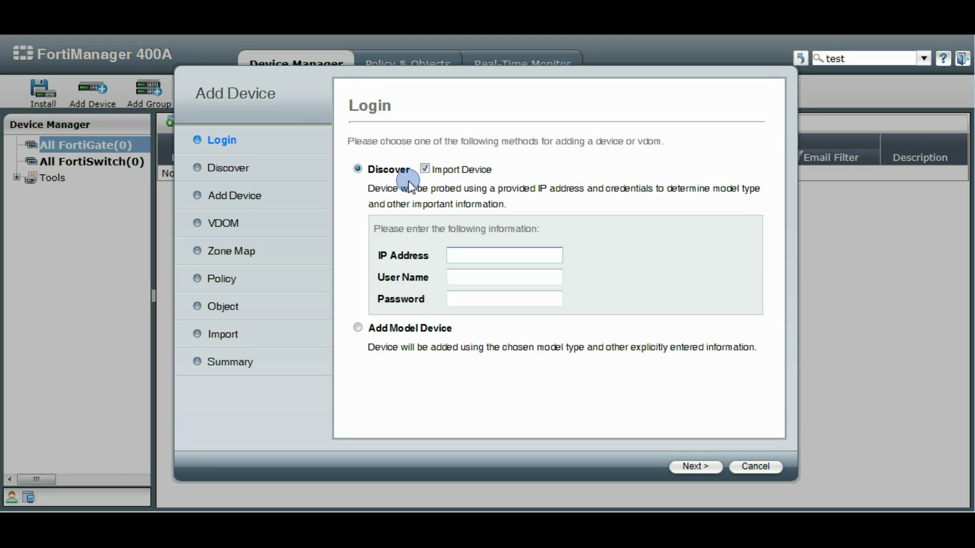
click(358, 329)
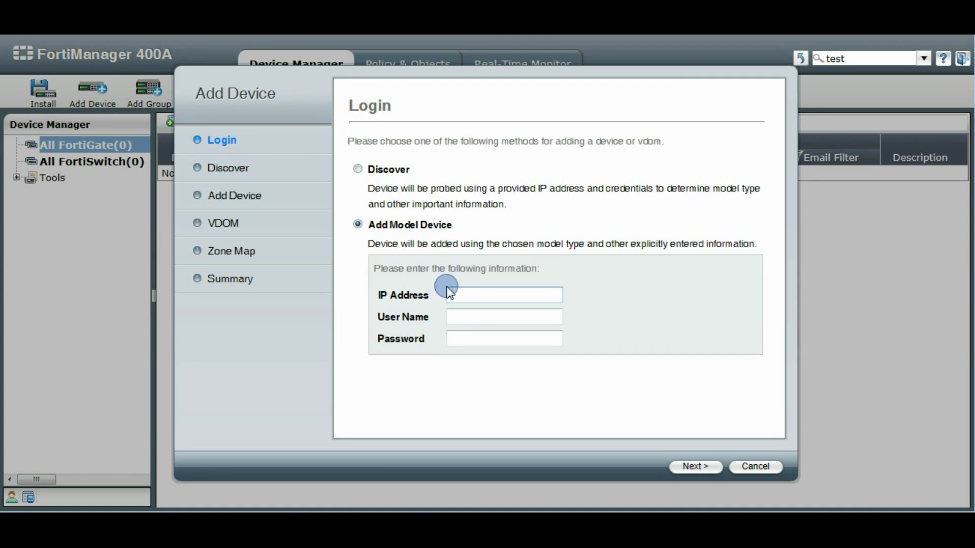
click(462, 293)
click(358, 169)
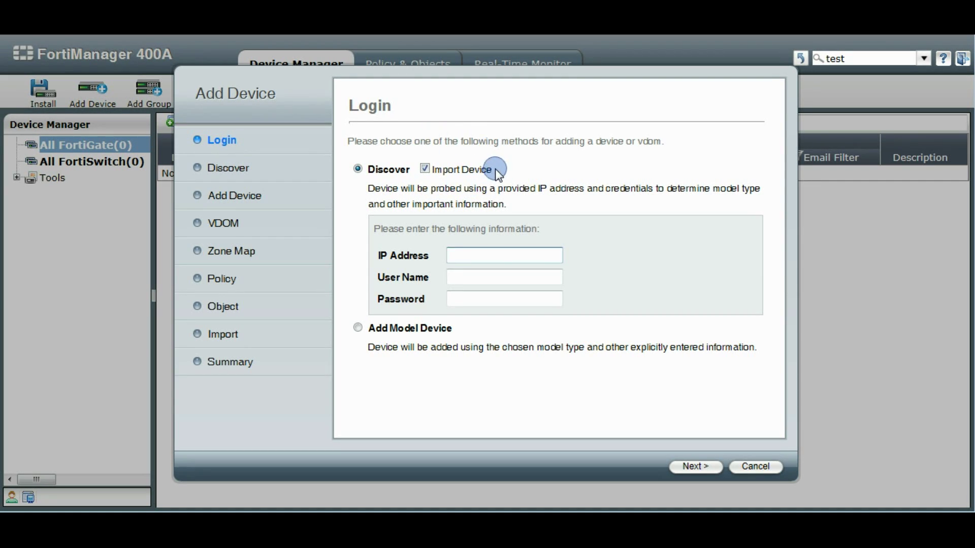
- Discover the FortiGate-VM at 10.2.66.66 with its login credentials and check its 4.0 MR3 firmware
click(477, 257)
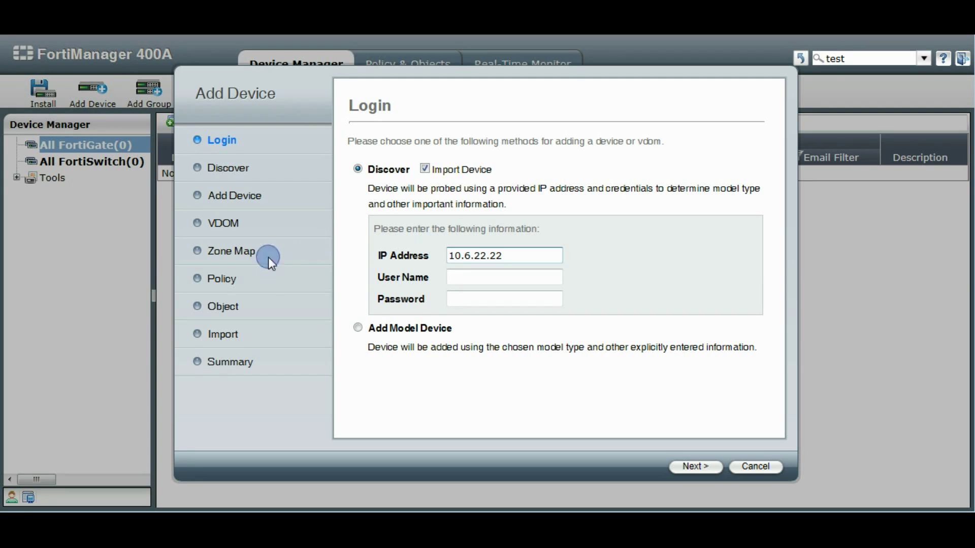
drag(465, 256, 517, 271)
text(2.6)
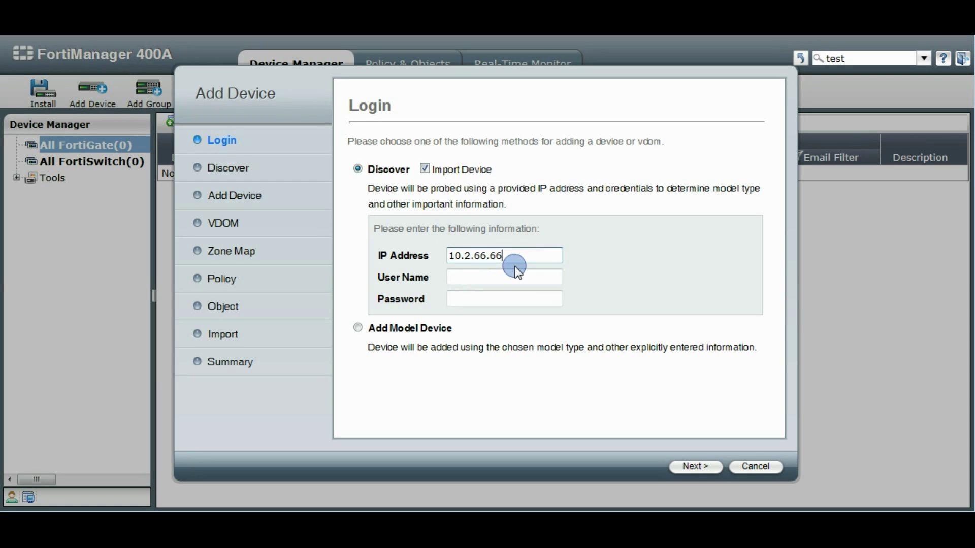
click(470, 277)
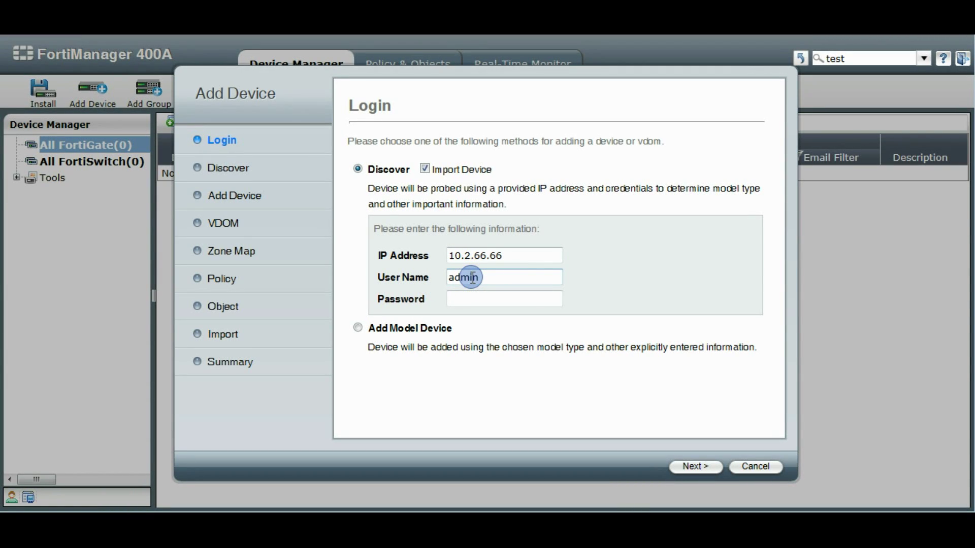
click(697, 468)
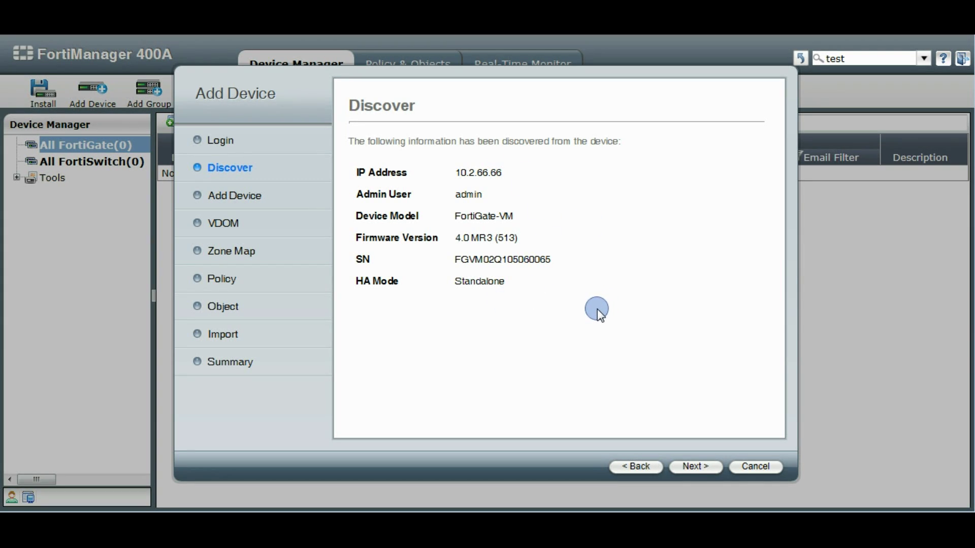
click(456, 239)
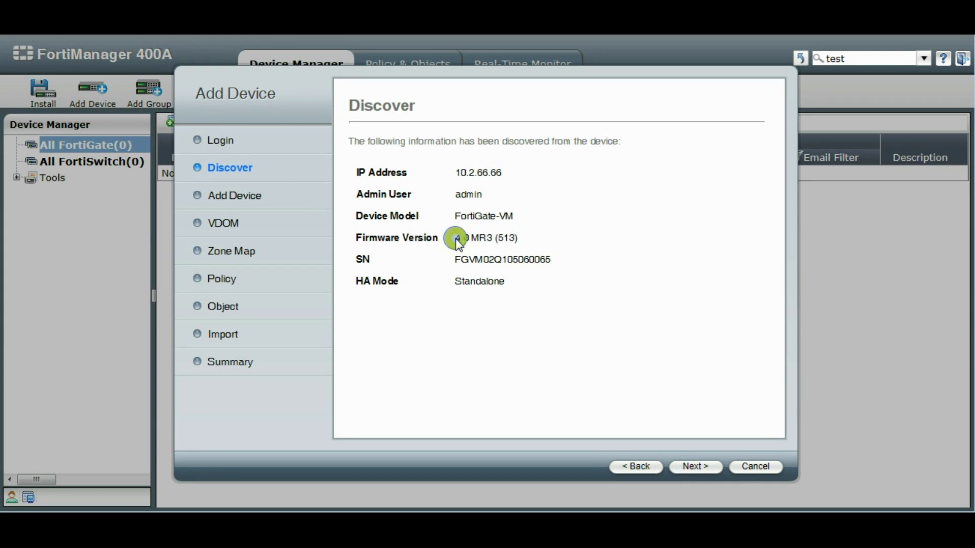
drag(456, 240, 498, 284)
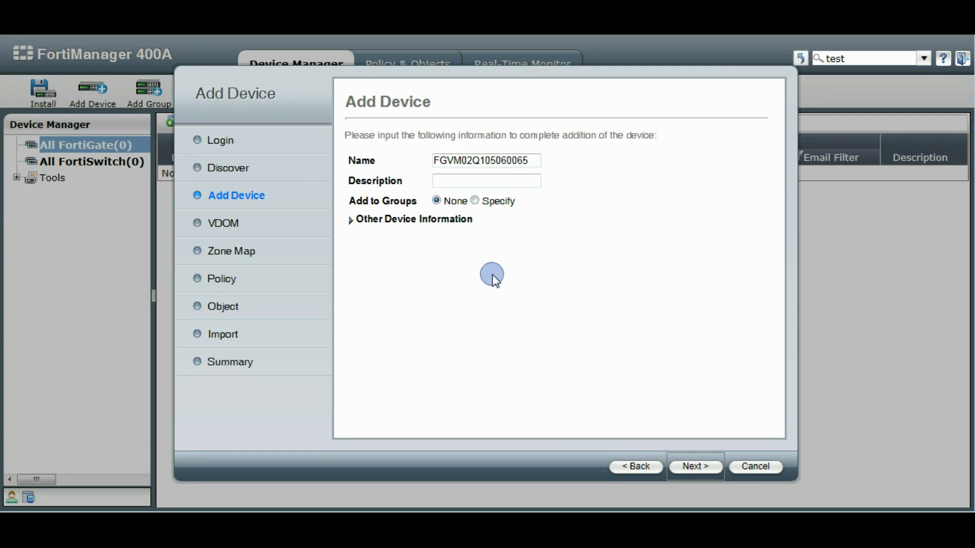
- Keep the serial-number device name with no group and create the FortiGate-VM at 10.2.66.66
click(475, 201)
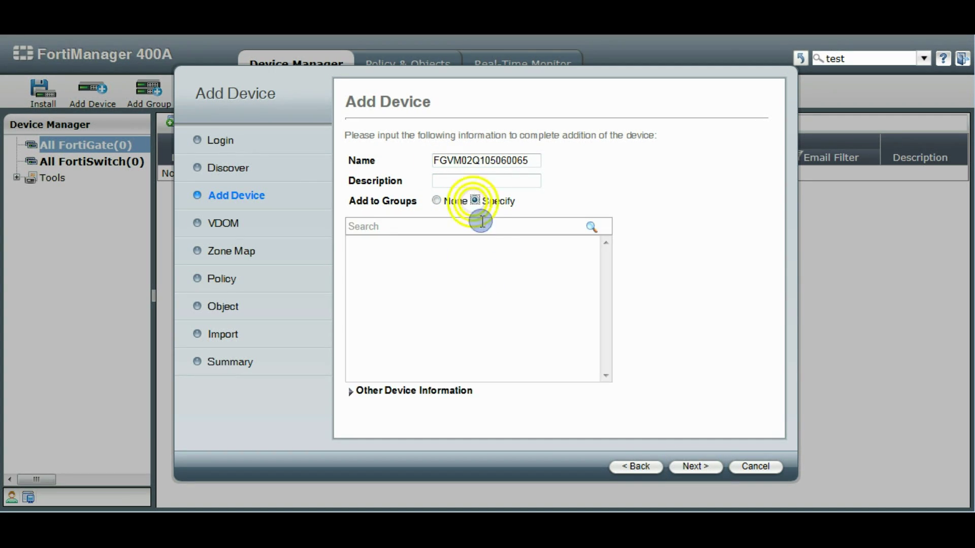
click(436, 200)
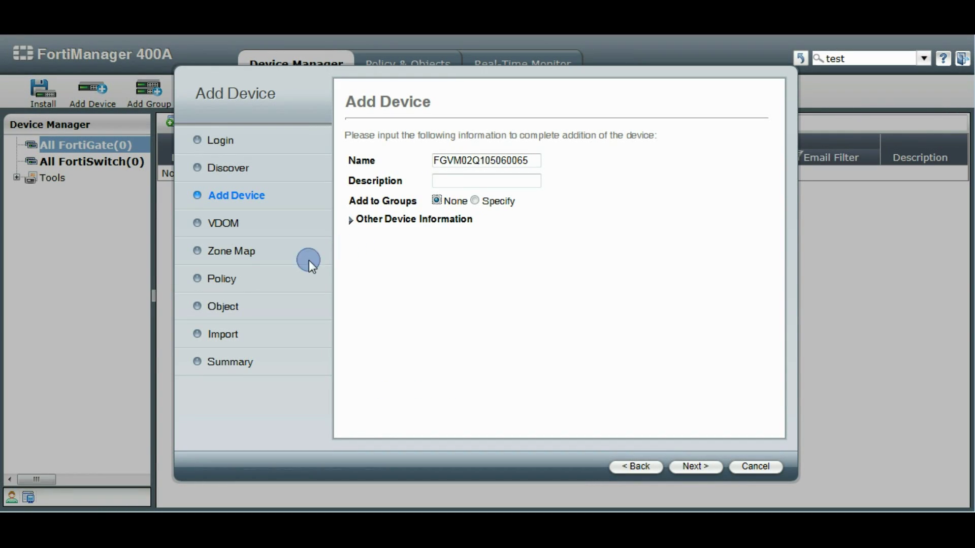
click(351, 221)
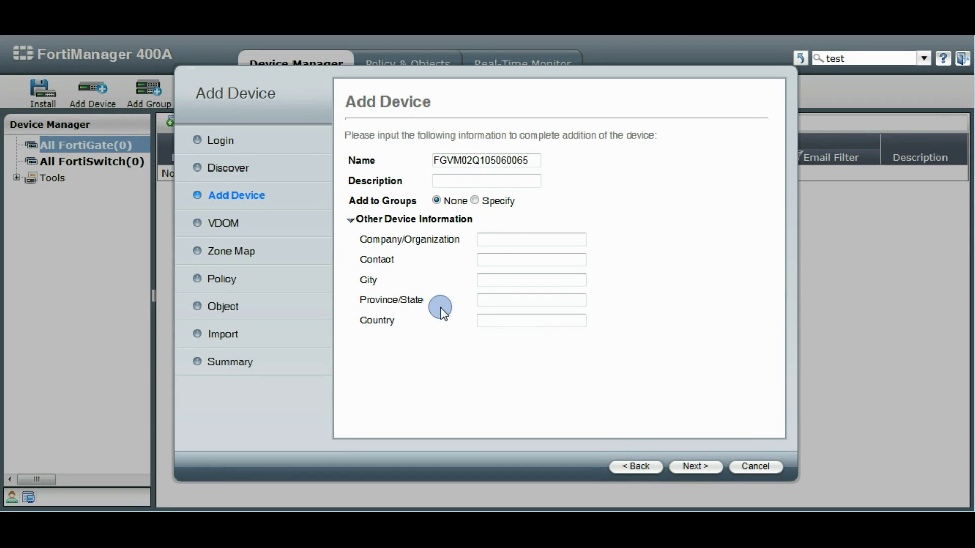
click(493, 238)
click(567, 236)
click(353, 221)
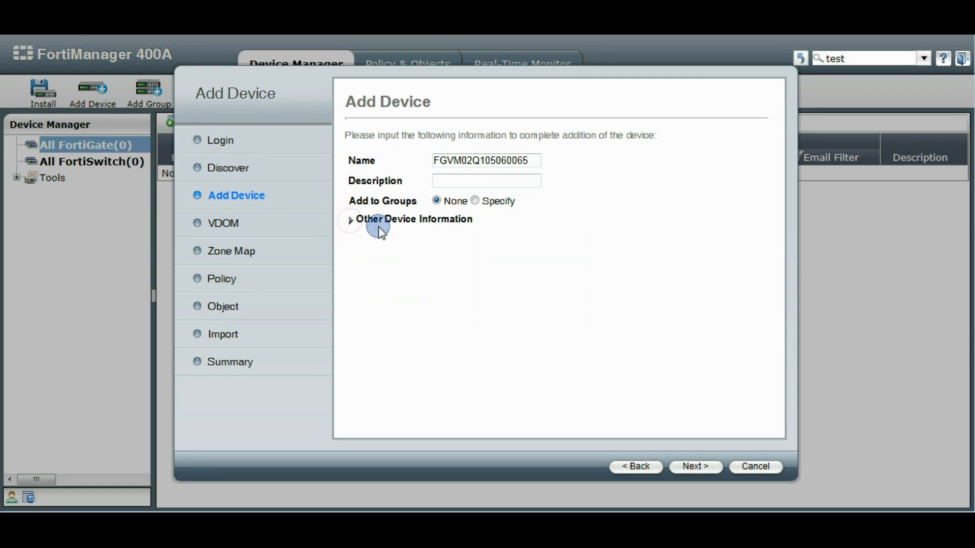
click(696, 467)
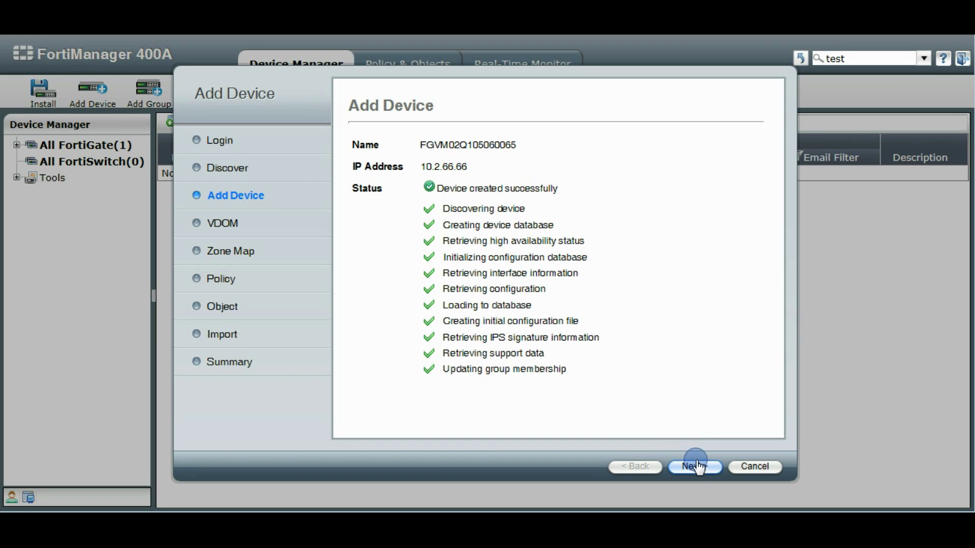
- Import the root VDOM, passing its empty zone map and policy step with nothing to import
click(701, 471)
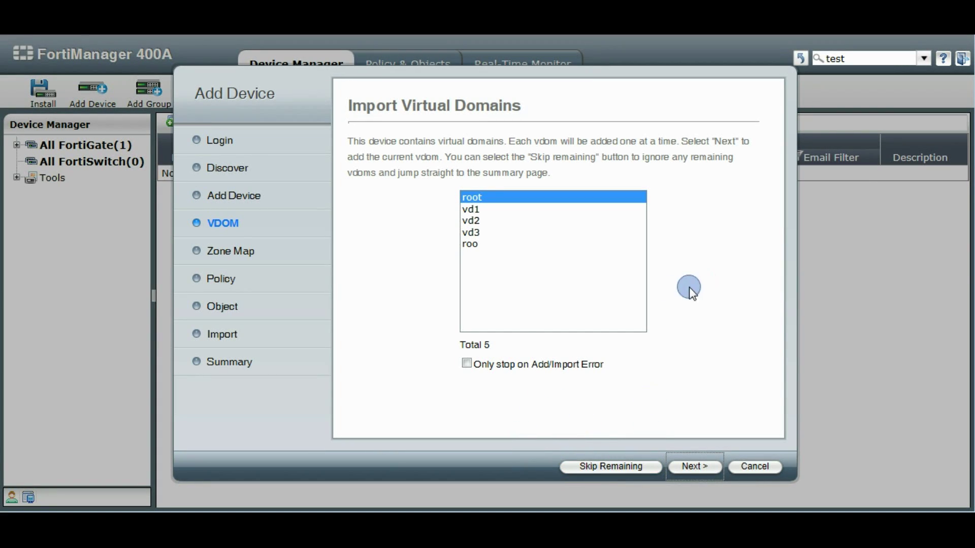
click(701, 469)
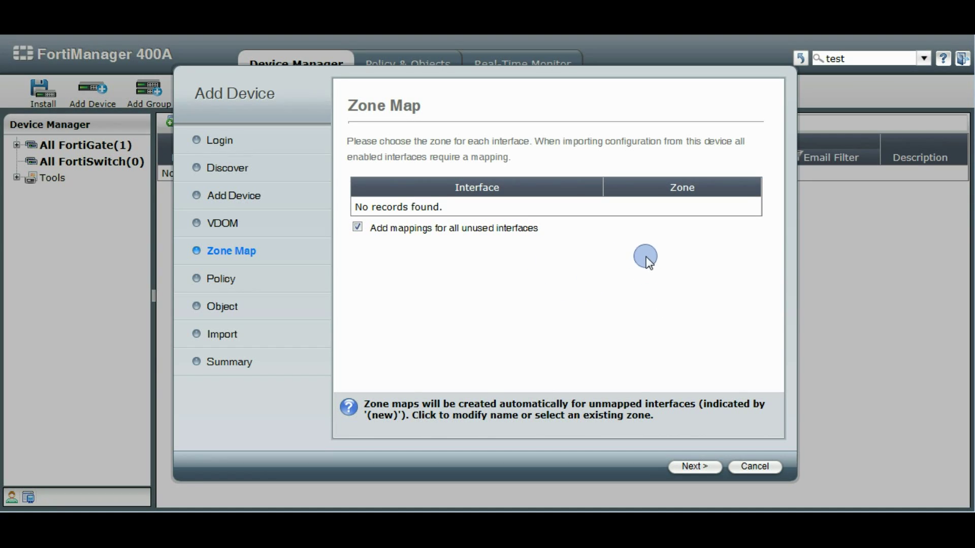
click(691, 466)
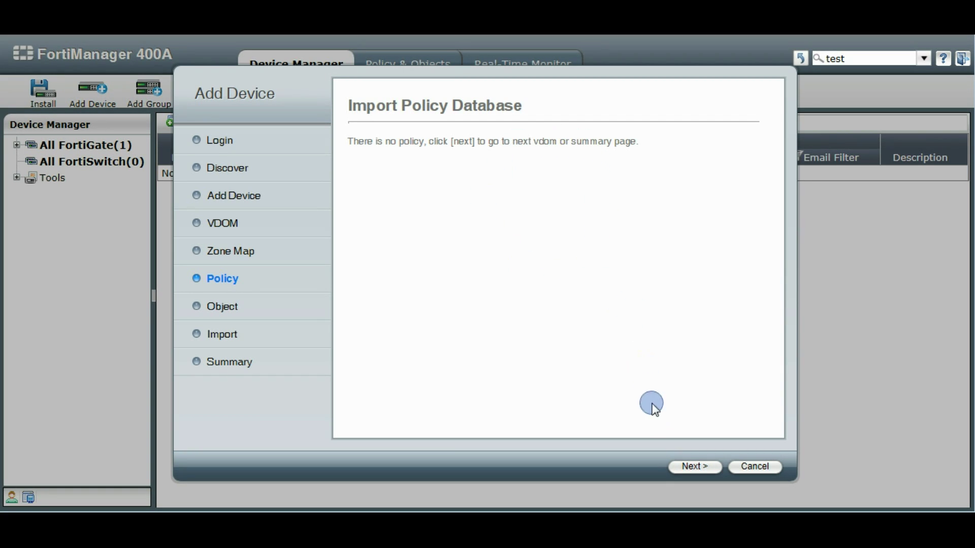
click(692, 467)
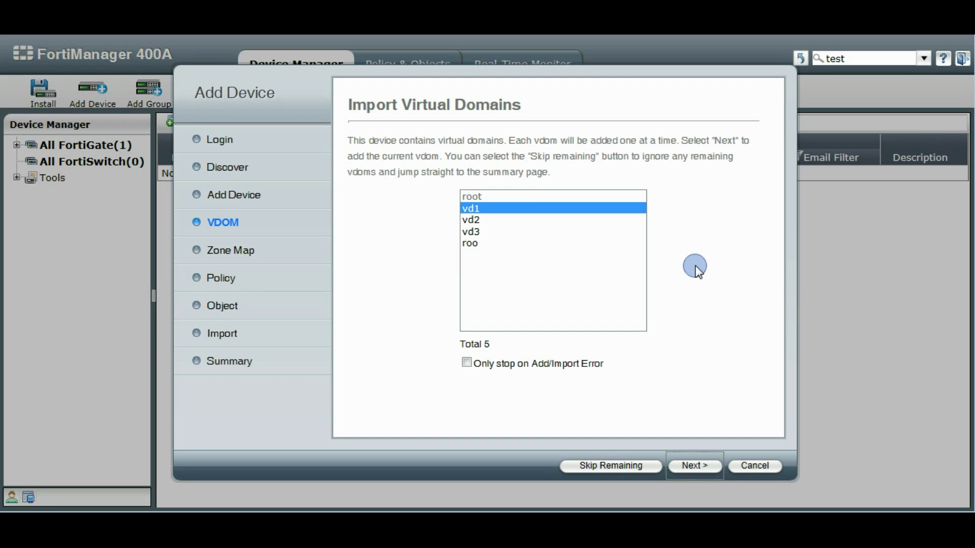
- Add vd1, accept the vd1vlan1 zone map, and choose Import All (2) for its policies
click(698, 467)
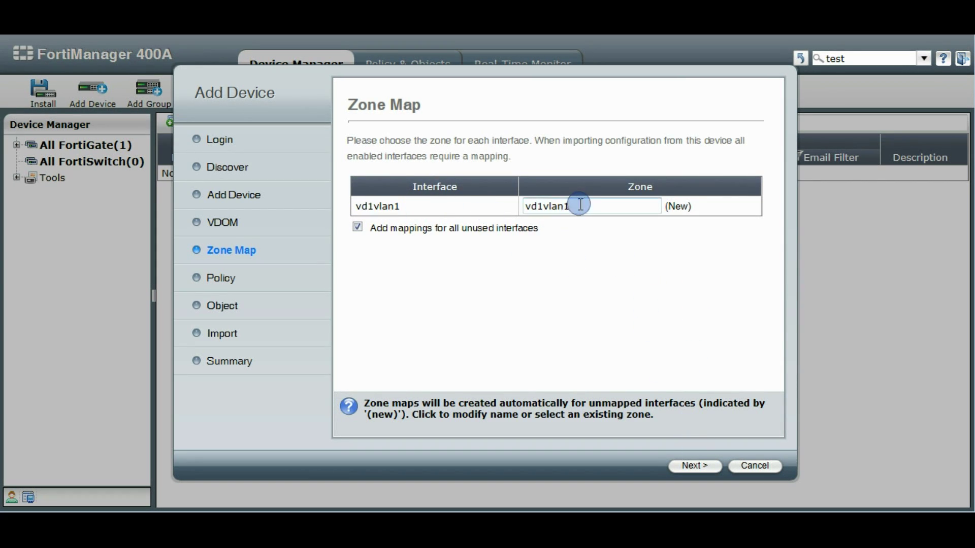
click(695, 465)
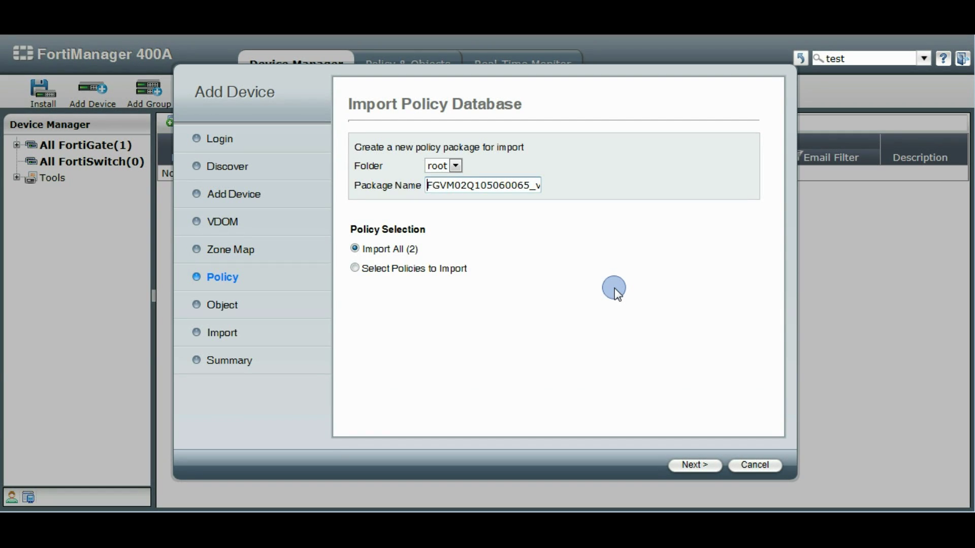
click(355, 268)
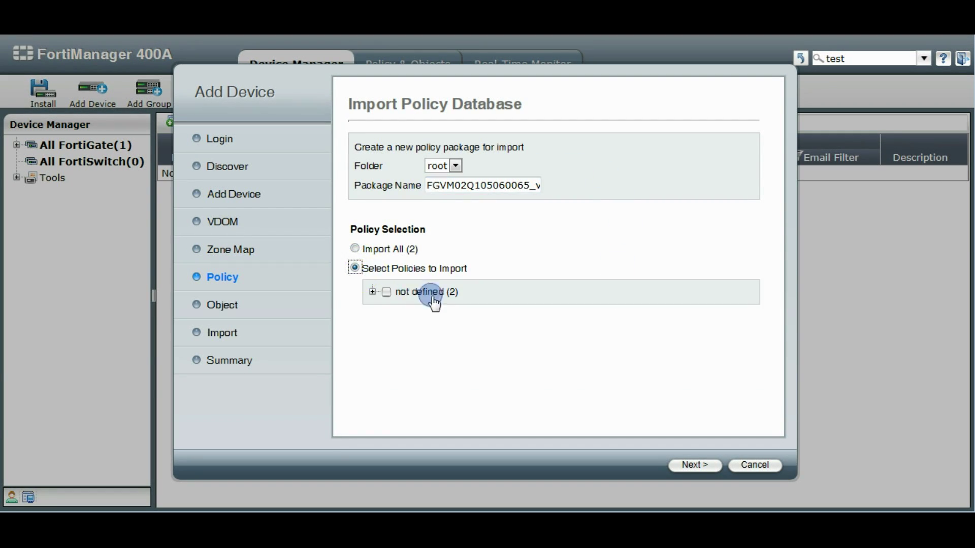
click(372, 292)
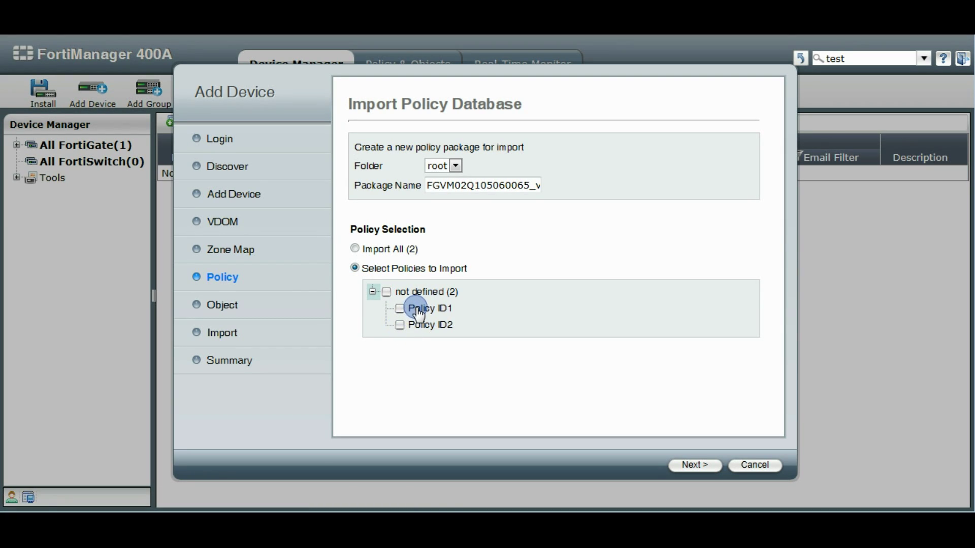
mouse_move(419, 315)
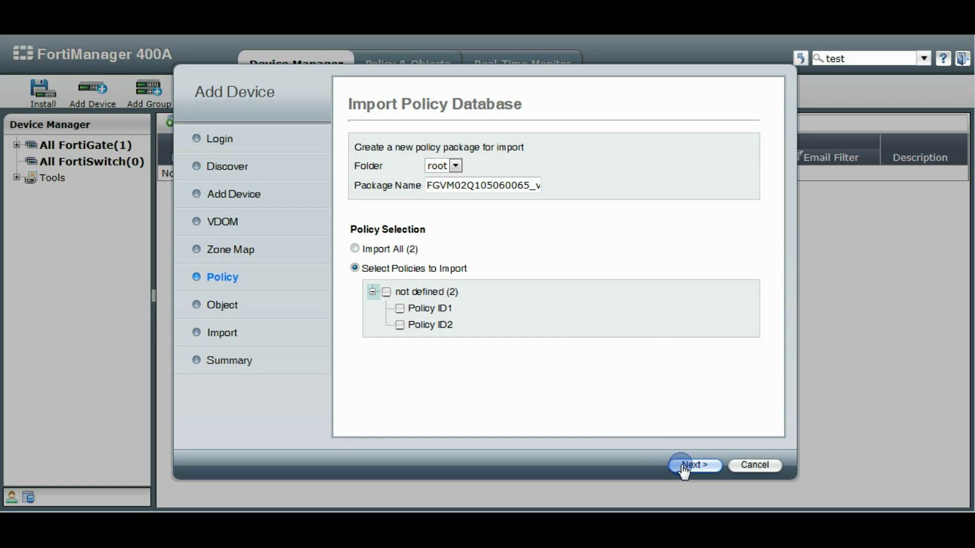
click(356, 249)
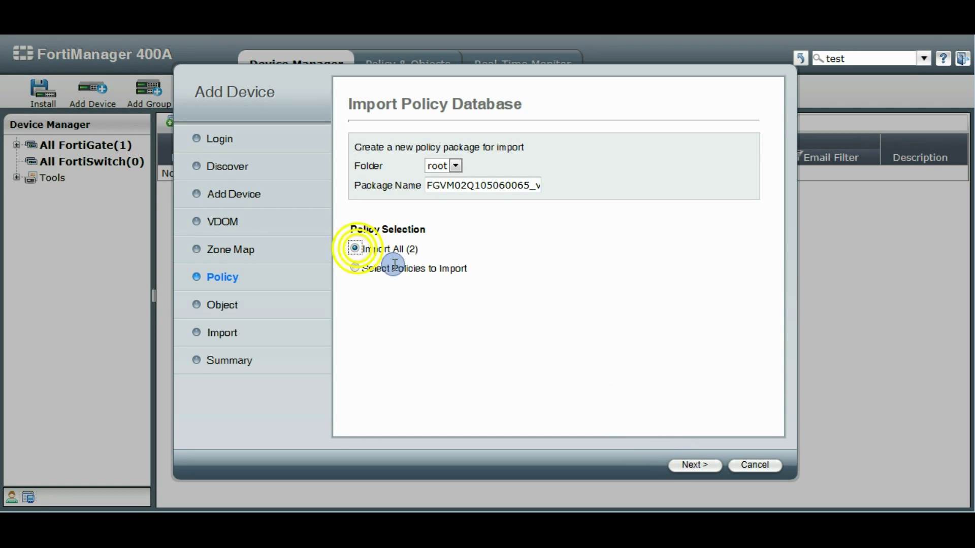
- Review and import vd1's objects and policies, then enable Only stop on Add/Import Error
click(694, 463)
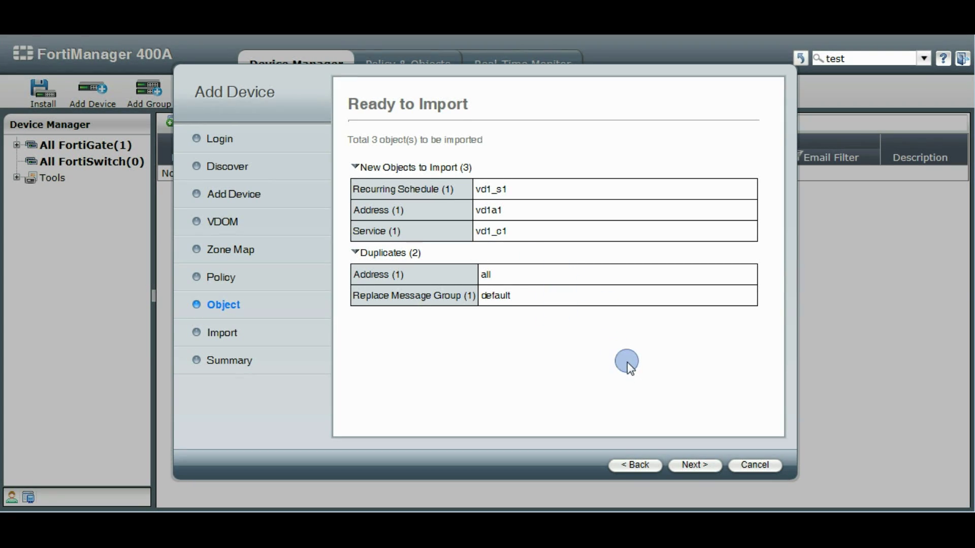
click(693, 463)
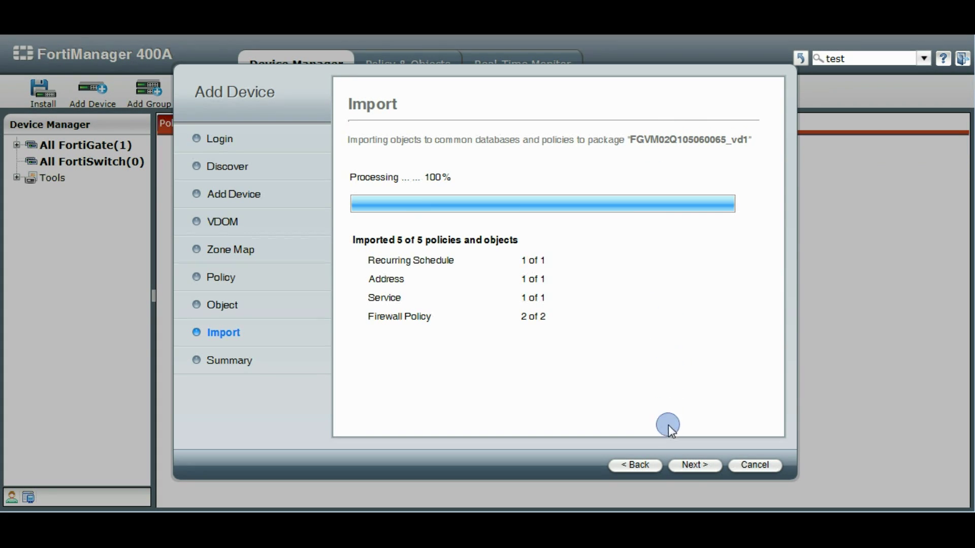
click(691, 465)
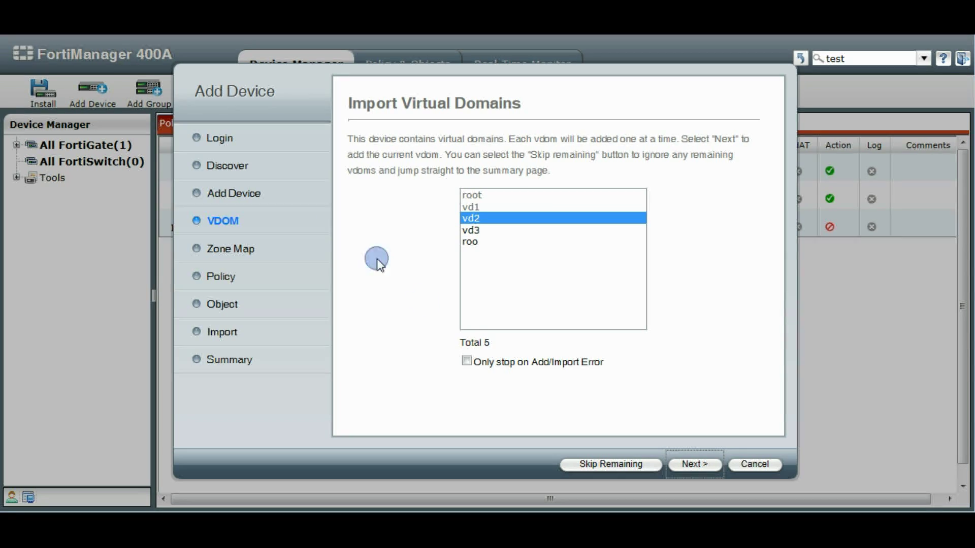
click(466, 362)
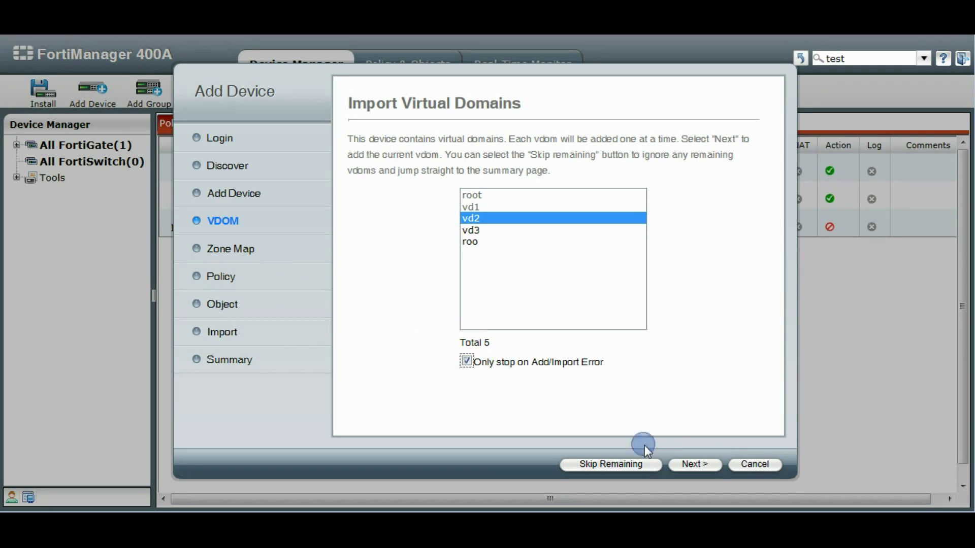
- Import vd2's objects vd2a1 and vd2c2 with its policies, then skip the remaining VDOMs
click(691, 464)
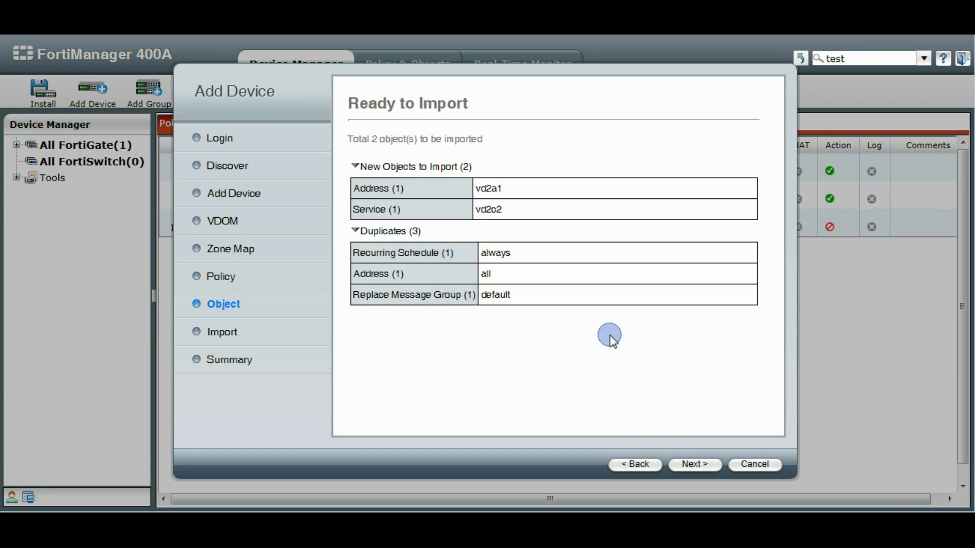
key(Return)
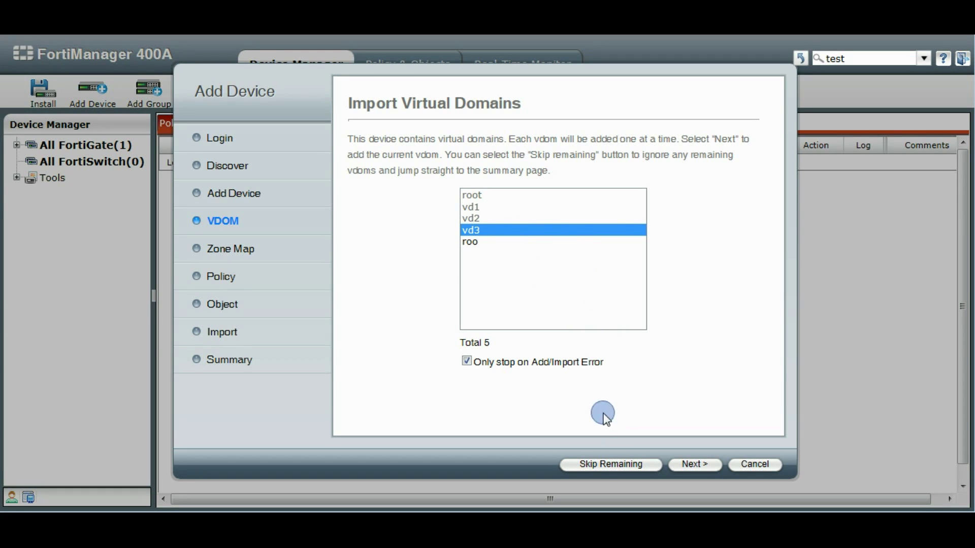
click(612, 463)
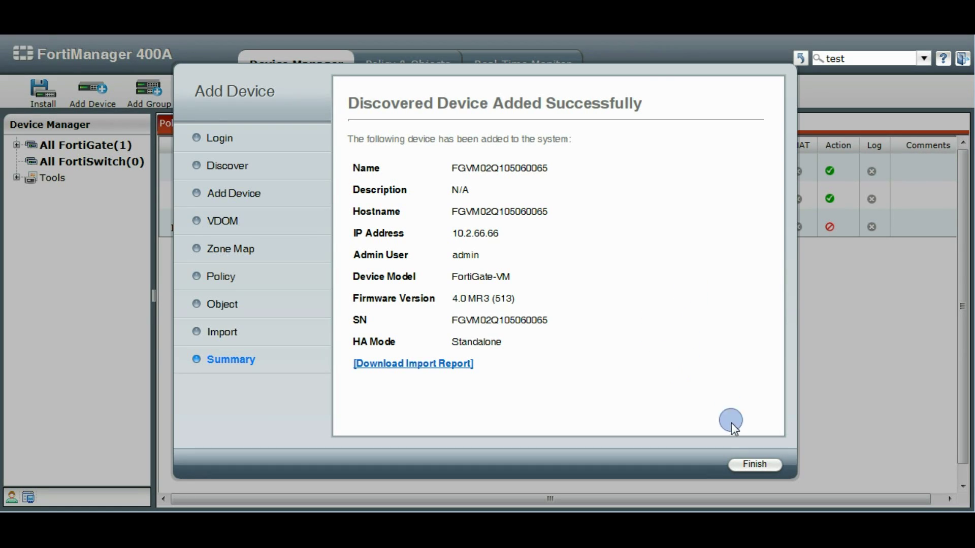
- Finish adding the FortiGate-VM at 10.2.66.66 and expand it to list VDOMs root, vd1, vd2, vd3, roo
click(754, 466)
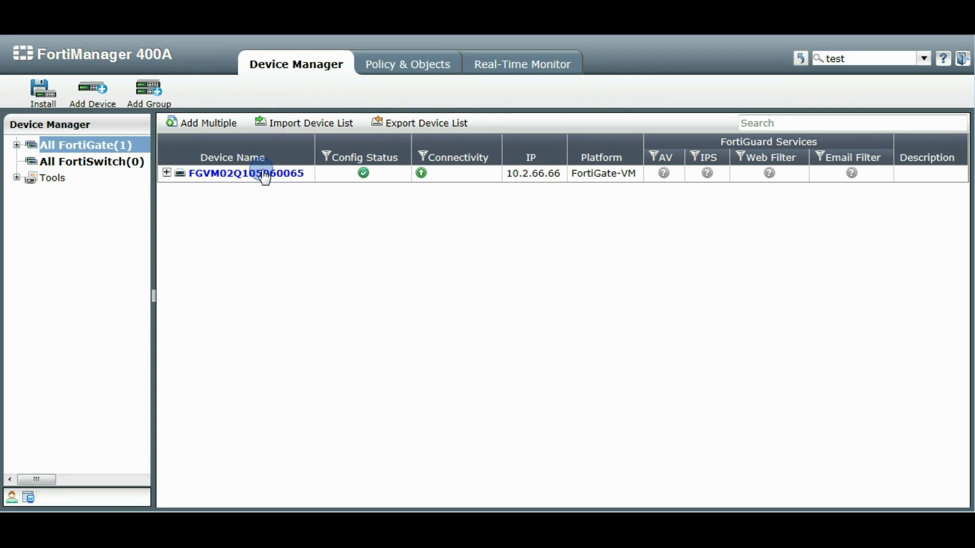
click(166, 174)
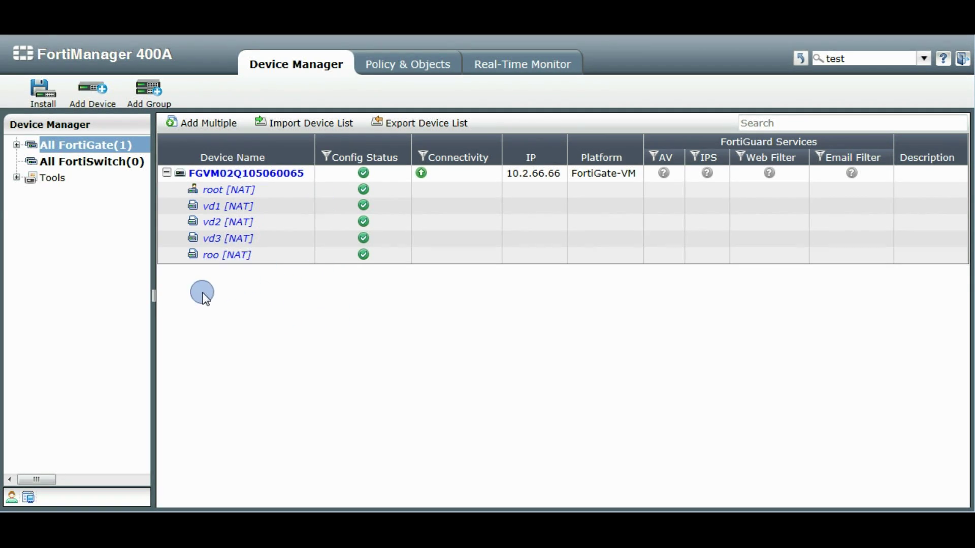
right_click(211, 238)
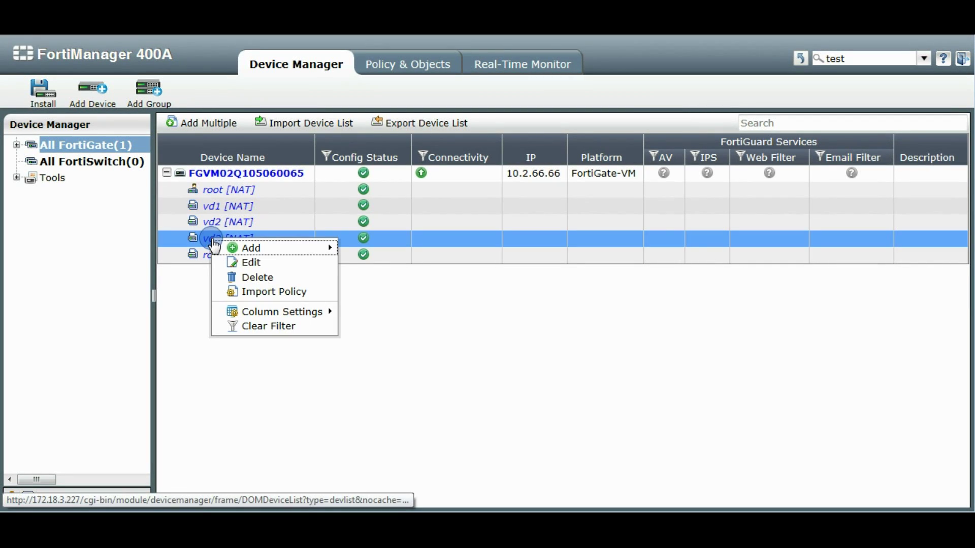
click(273, 293)
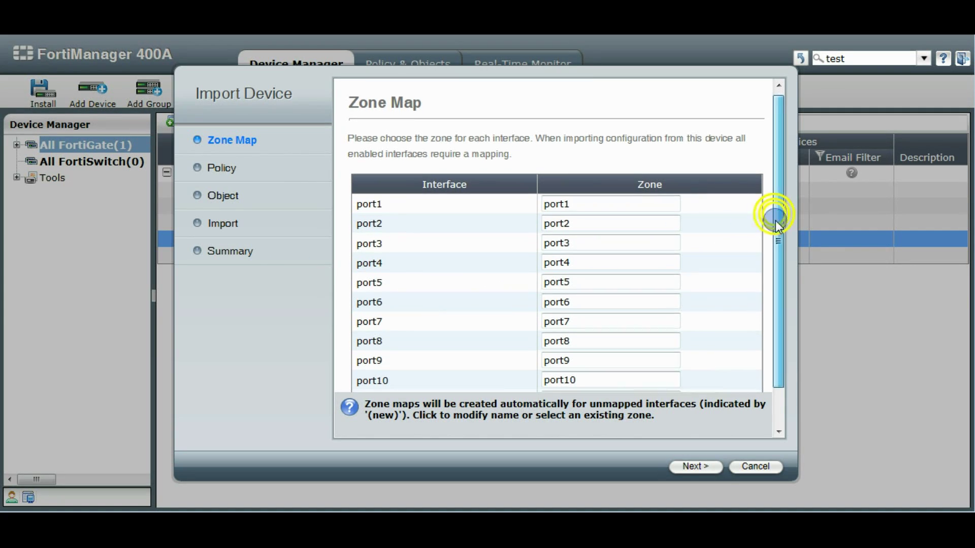
drag(772, 217, 774, 259)
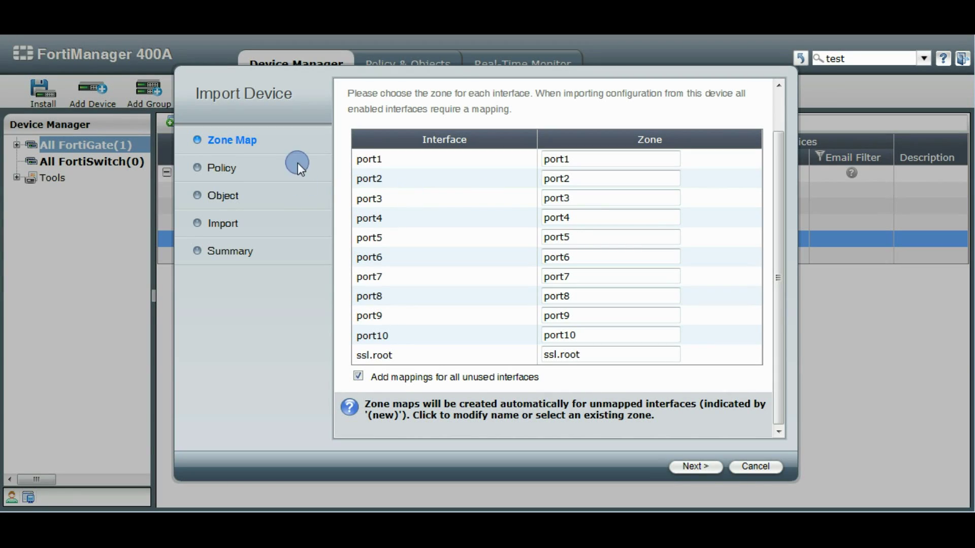
click(756, 468)
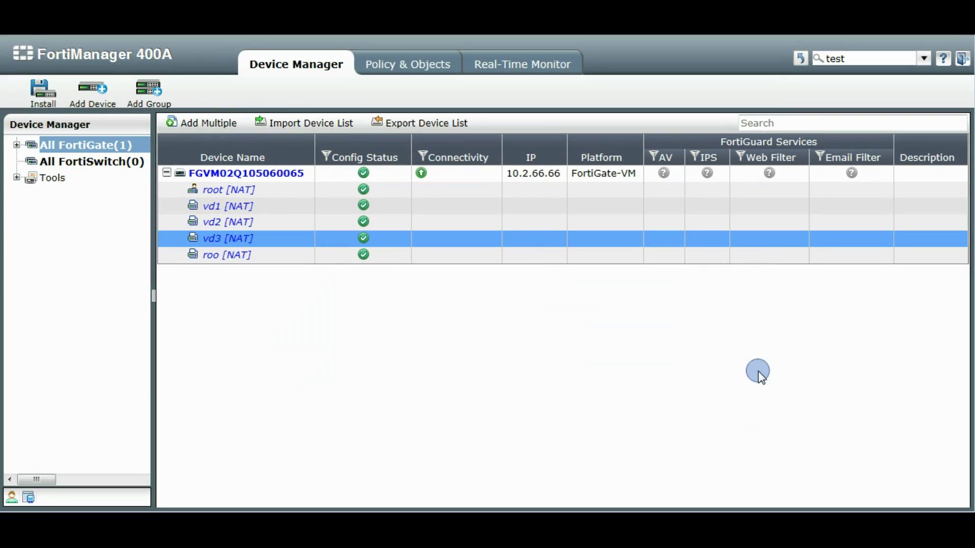
- Review the vd1 policy package's rules in Policy & Objects, then list the Zone objects
click(401, 64)
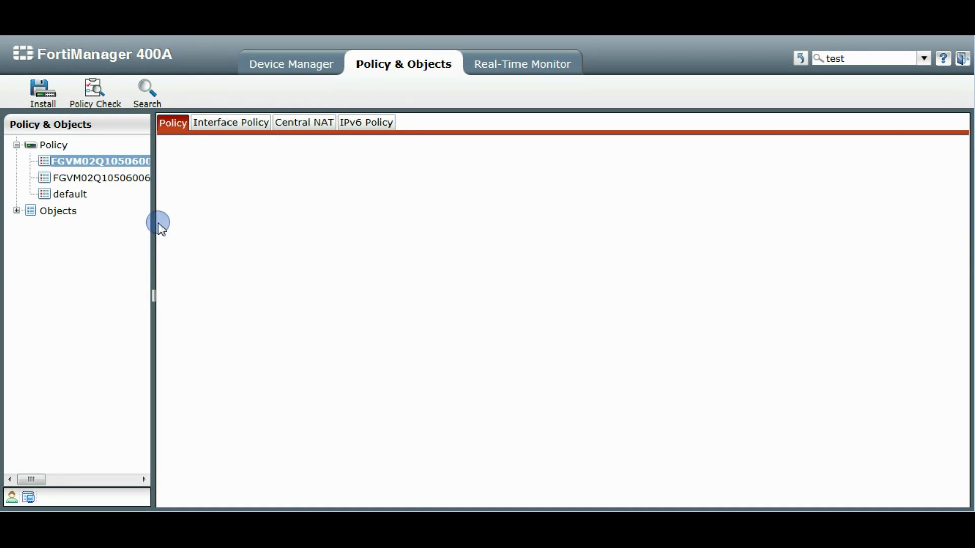
click(94, 160)
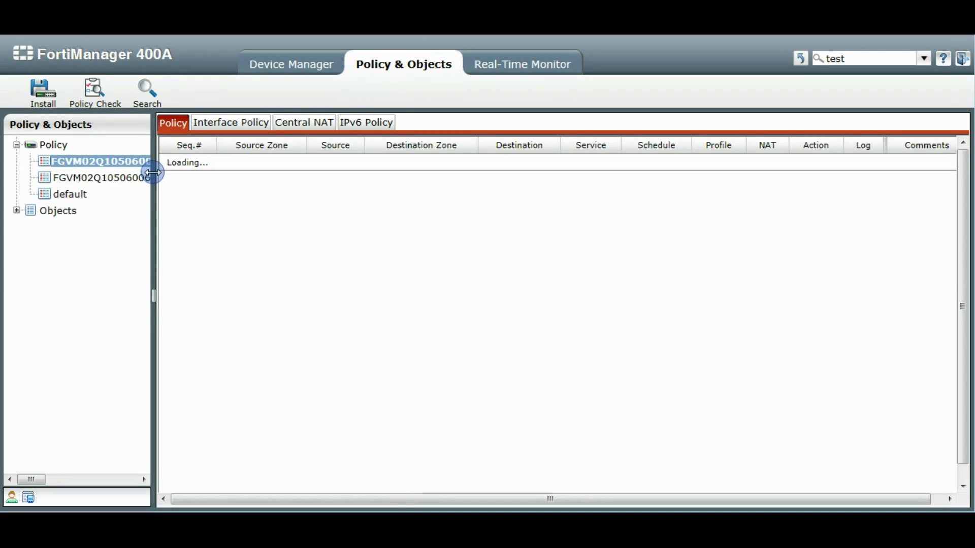
drag(153, 176, 212, 174)
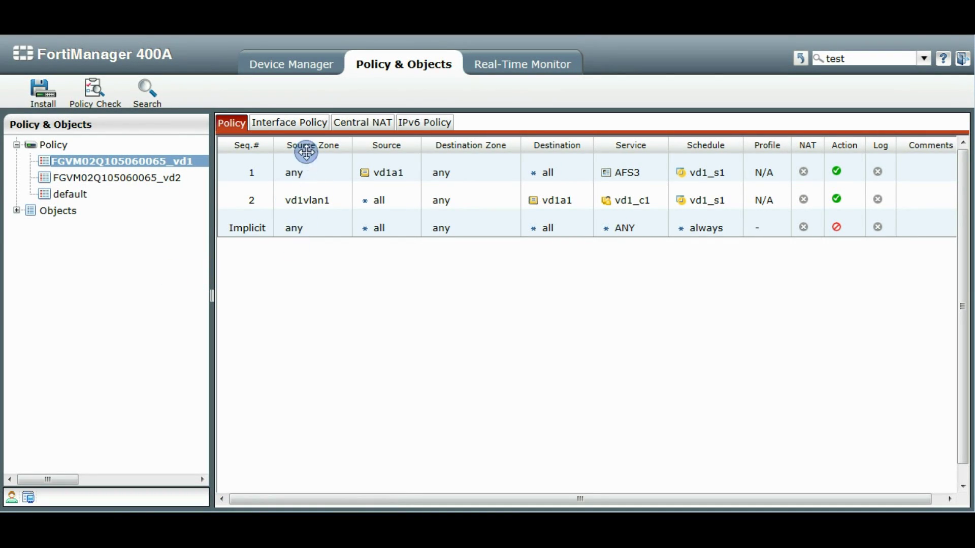
click(18, 211)
click(65, 227)
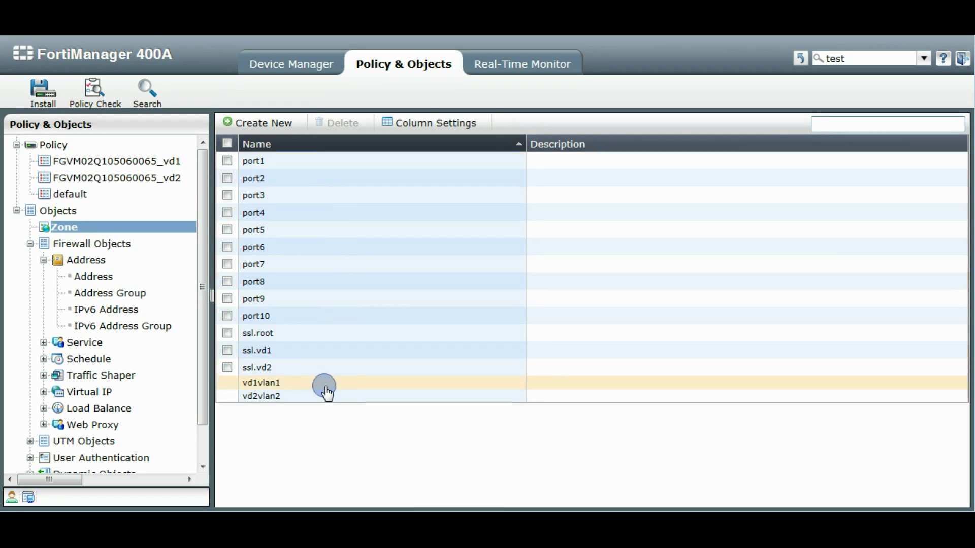
- Review the addresses vd1a1 and vd2a1, address groups, and custom services vd1_c1 and vd2c2
click(87, 276)
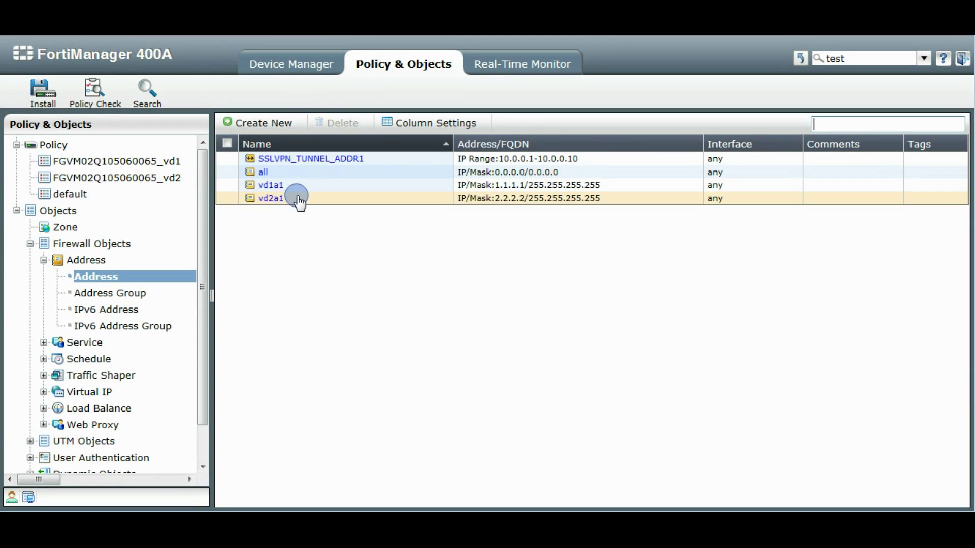
click(133, 292)
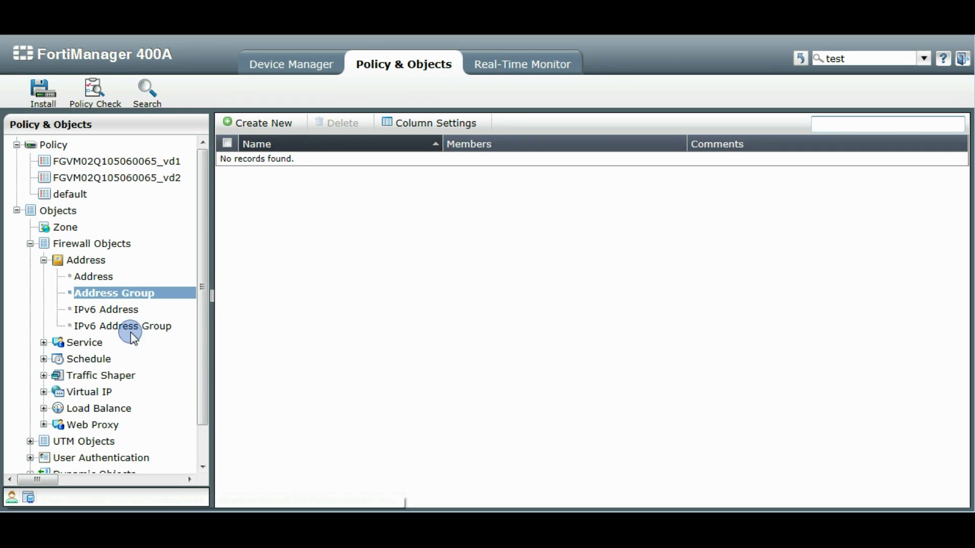
click(94, 343)
click(96, 375)
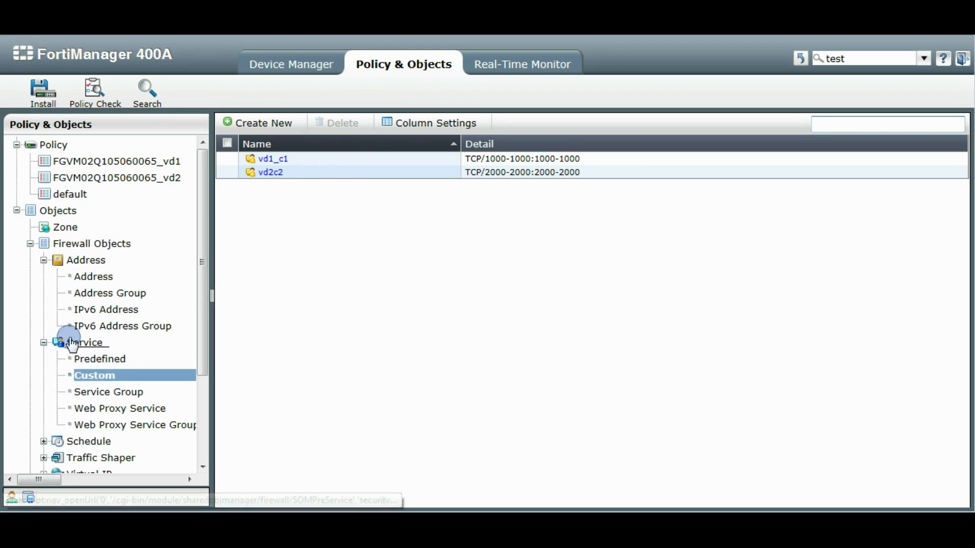
- Collapse the Service, firewall and Objects branches of the tree
click(44, 343)
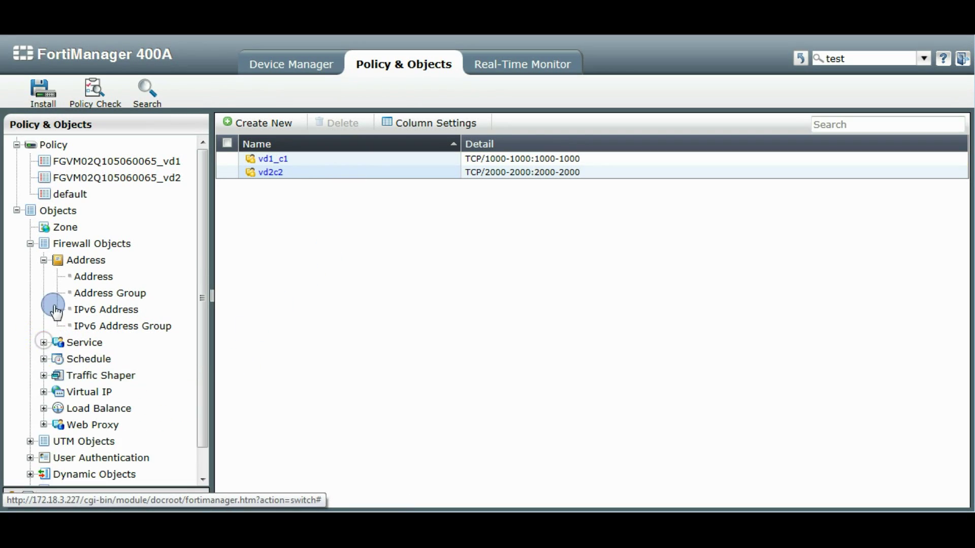
click(31, 244)
click(17, 210)
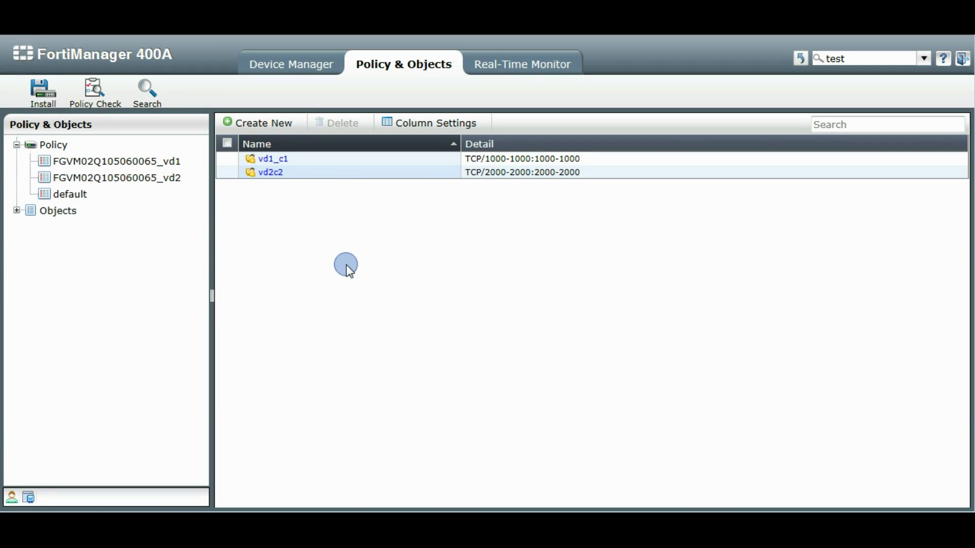